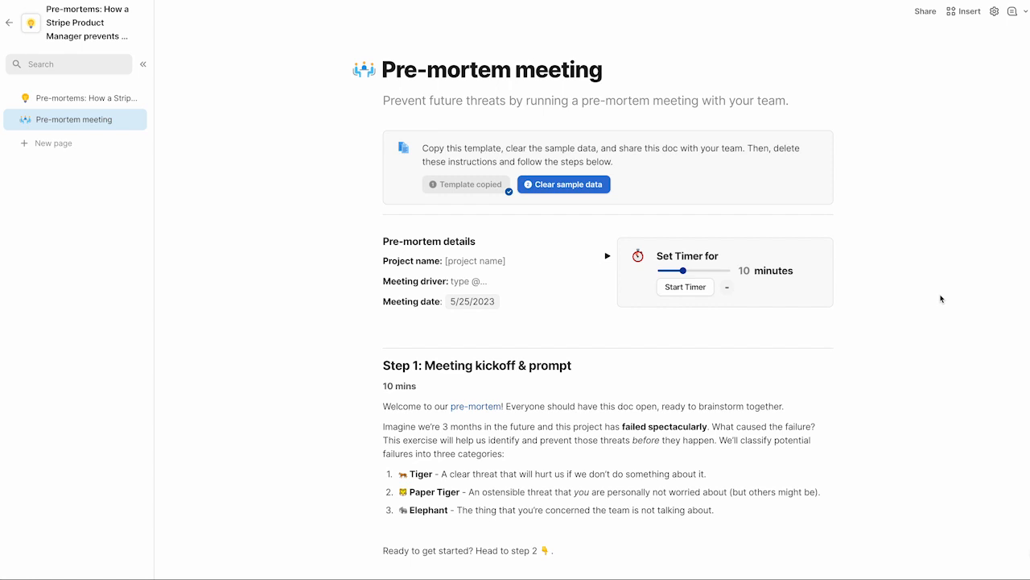
Review the Step 1 kickoff section with its prompt and the Tiger, Paper Tiger and Elephant threat categories
{"action": "scroll", "coordinate": [889, 405], "scroll_direction": "down", "scroll_amount": 3}
{"action": "scroll", "coordinate": [890, 405], "scroll_direction": "down", "scroll_amount": 1}
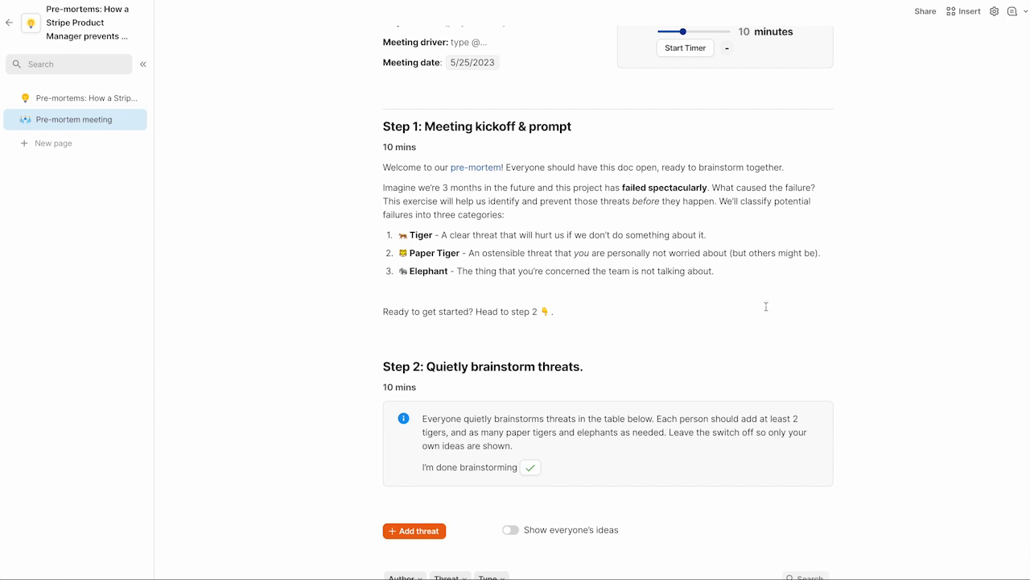
{"action": "left_click_drag", "start_coordinate": [575, 132], "coordinate": [381, 126]}
{"action": "left_click", "coordinate": [833, 251]}
{"action": "scroll", "coordinate": [832, 251], "scroll_direction": "down", "scroll_amount": 2}
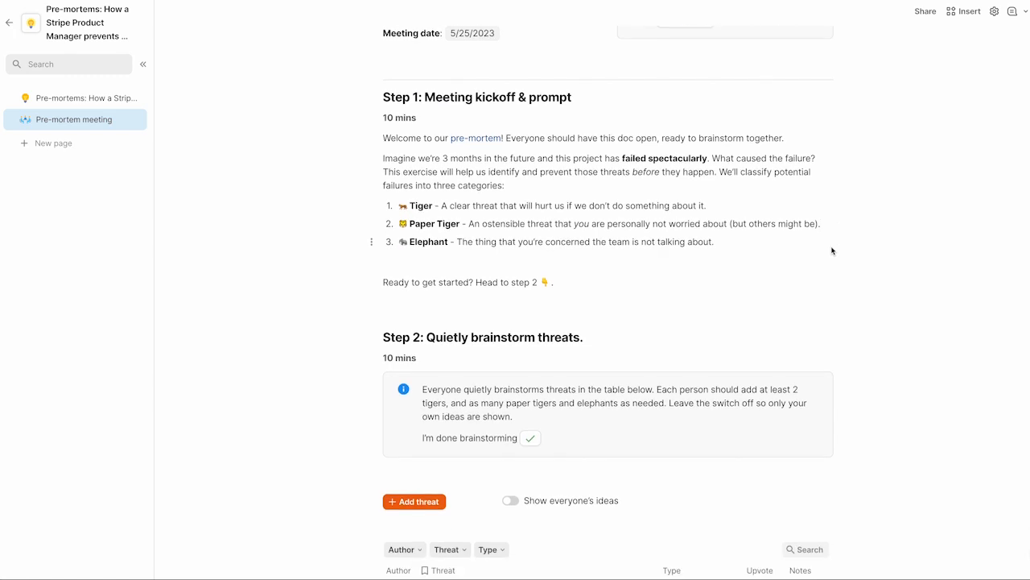
Add the threat "I'm worried about the PR impact" to the brainstorm table and classify it as Elephant
{"action": "scroll", "coordinate": [832, 251], "scroll_direction": "down", "scroll_amount": 1}
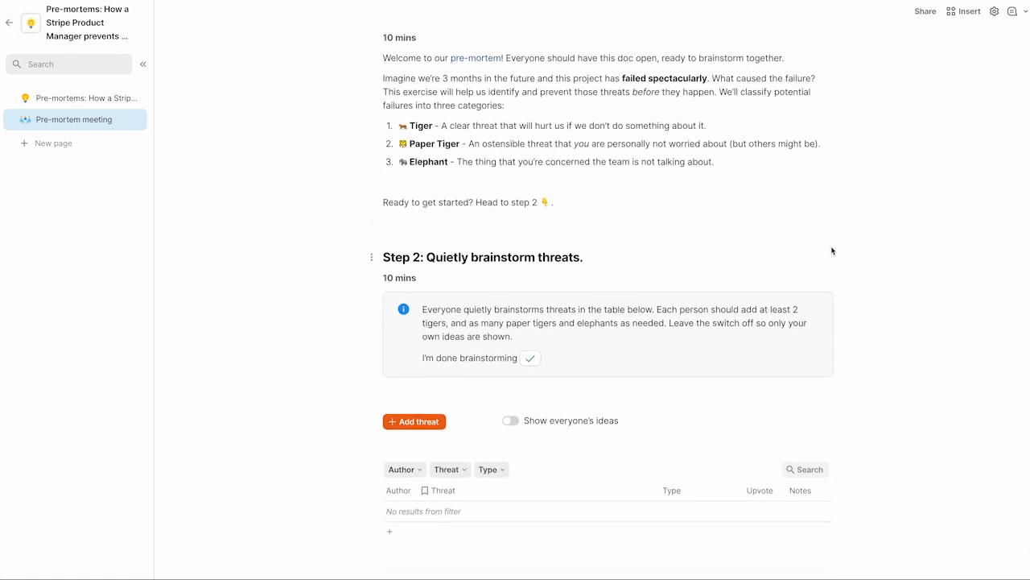
{"action": "left_click", "coordinate": [415, 423]}
{"action": "left_click", "coordinate": [481, 511]}
{"action": "type", "text": "I'm worried about the PR impact"}
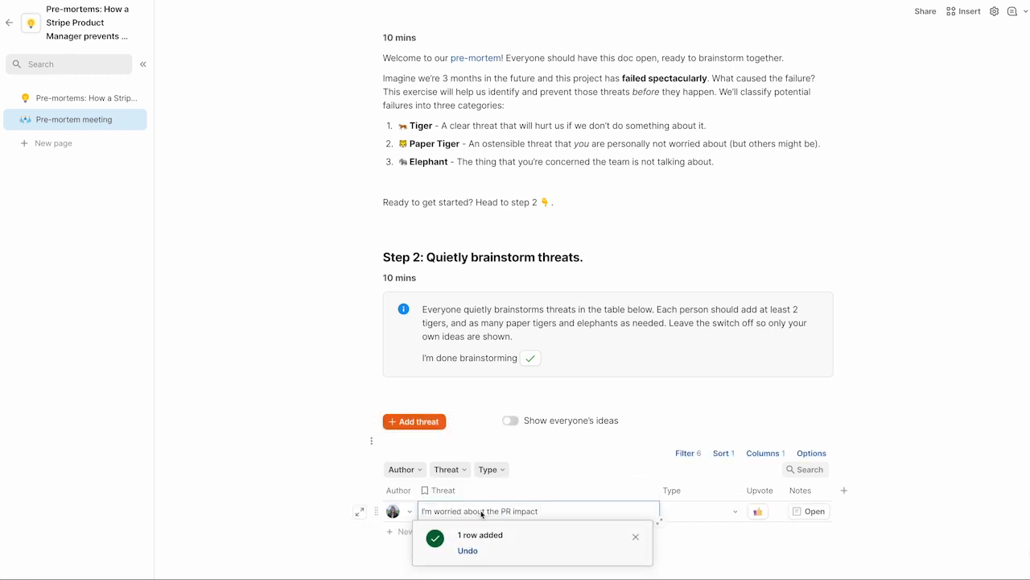
{"action": "left_click", "coordinate": [717, 511]}
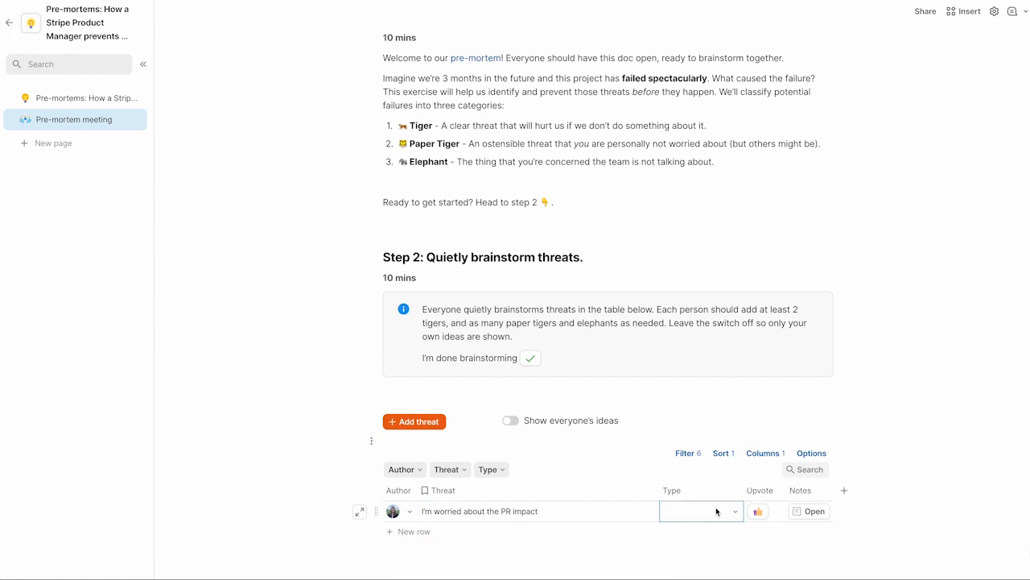
{"action": "left_click", "coordinate": [717, 511]}
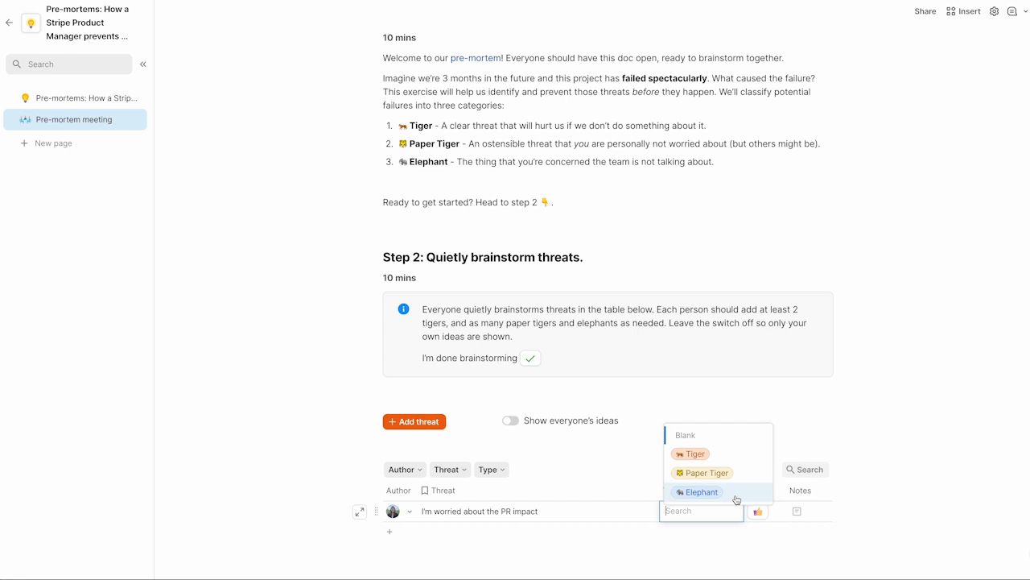
{"action": "left_click", "coordinate": [735, 500]}
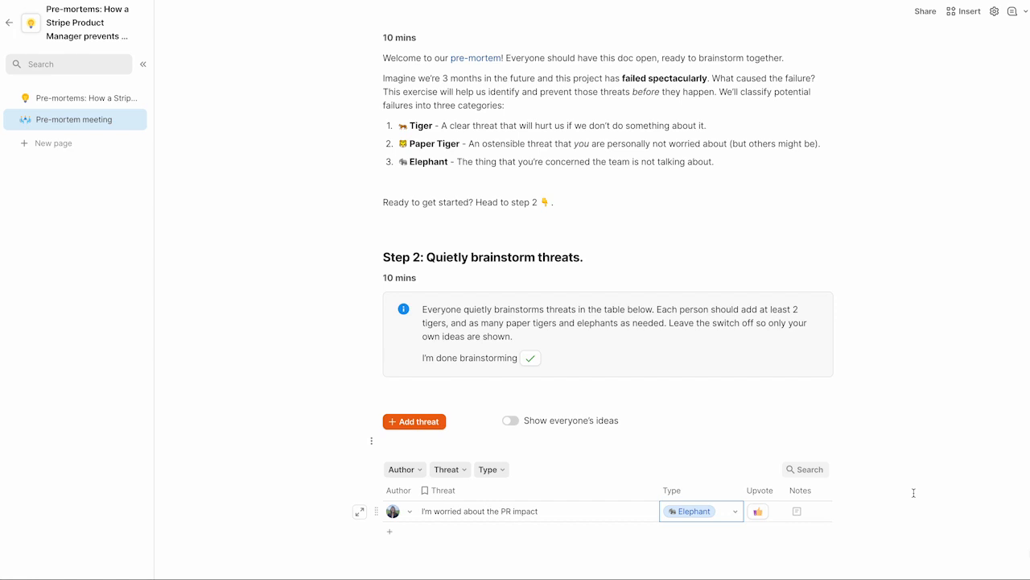
Mark brainstorming as done in Step 2 and turn on showing everyone's ideas
{"action": "scroll", "coordinate": [885, 472], "scroll_direction": "down", "scroll_amount": 1}
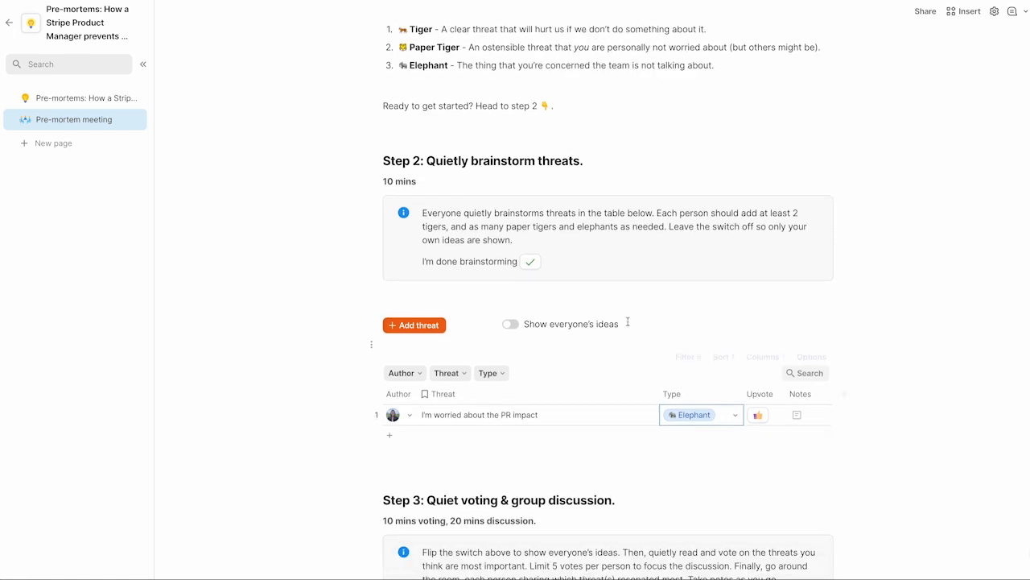
{"action": "left_click", "coordinate": [534, 264]}
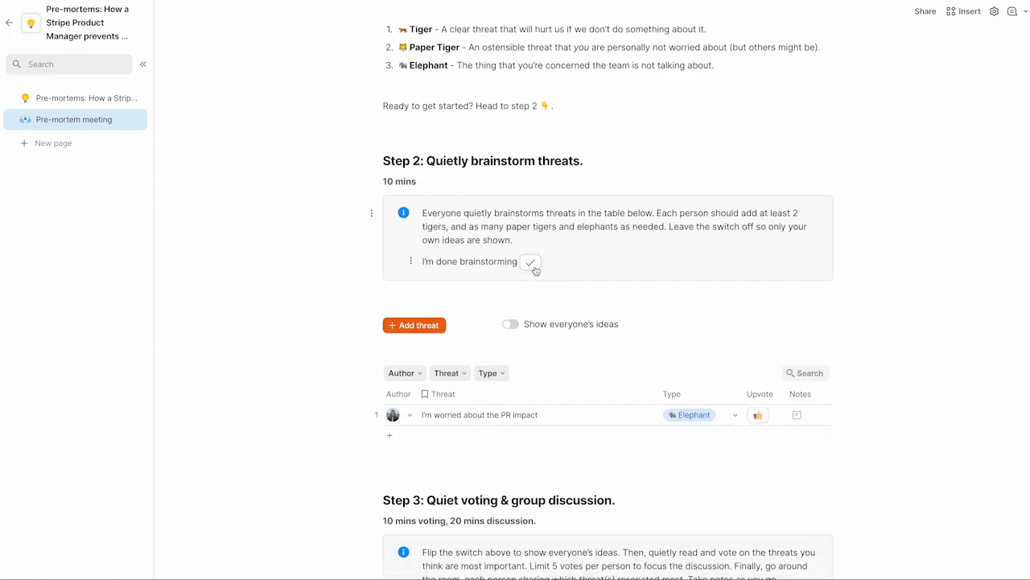
{"action": "left_click", "coordinate": [509, 327]}
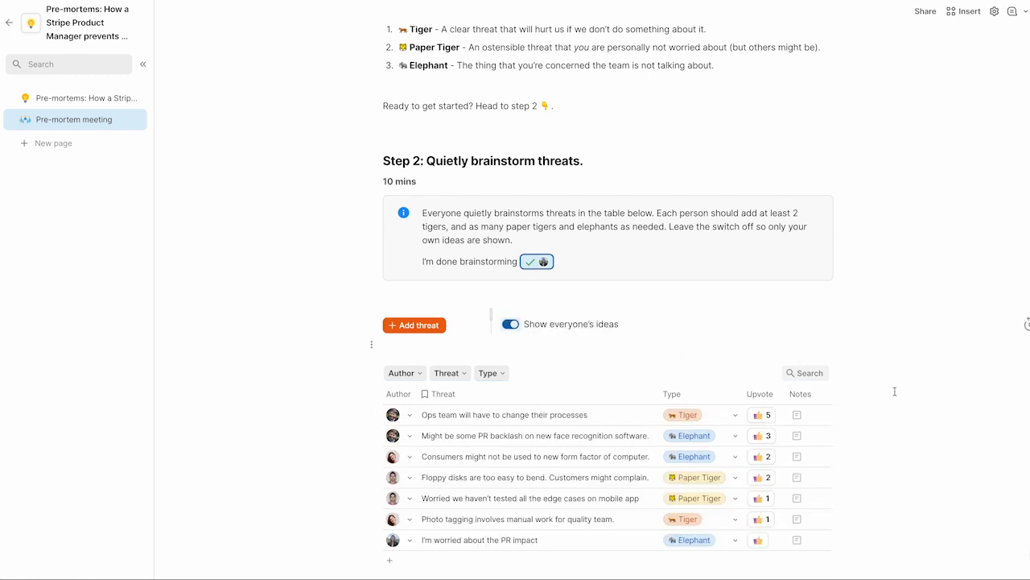
Upvote the threats about the ops team changing processes, floppy disks bending too easily, and manual photo tagging work
{"action": "scroll", "coordinate": [894, 392], "scroll_direction": "down", "scroll_amount": 1}
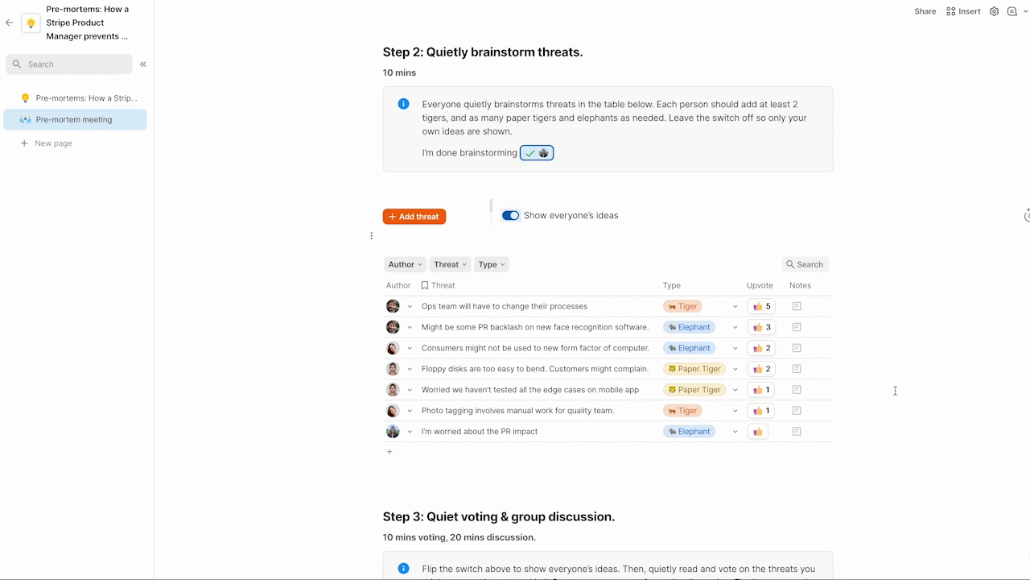
{"action": "left_click", "coordinate": [764, 313]}
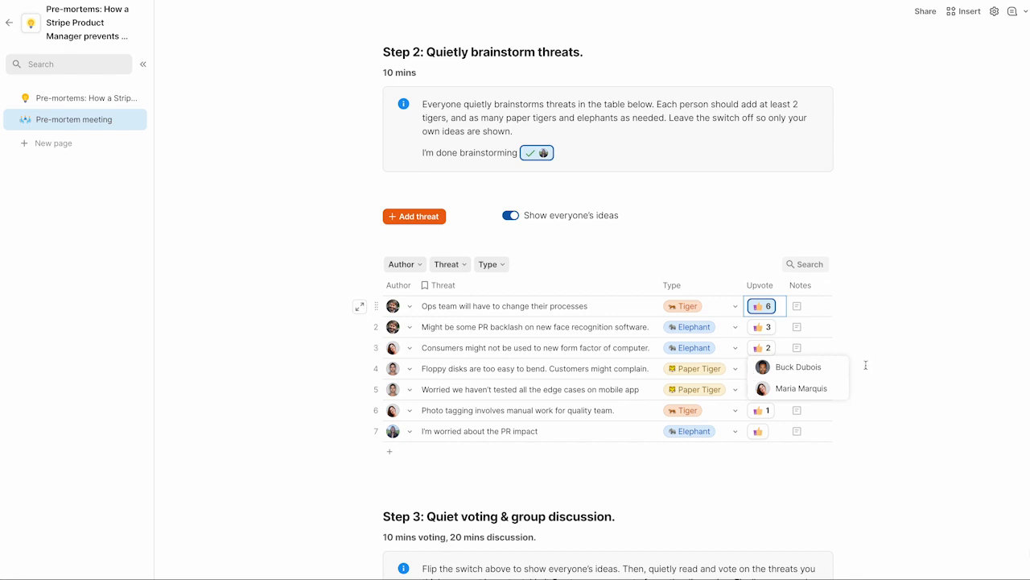
{"action": "left_click", "coordinate": [761, 369]}
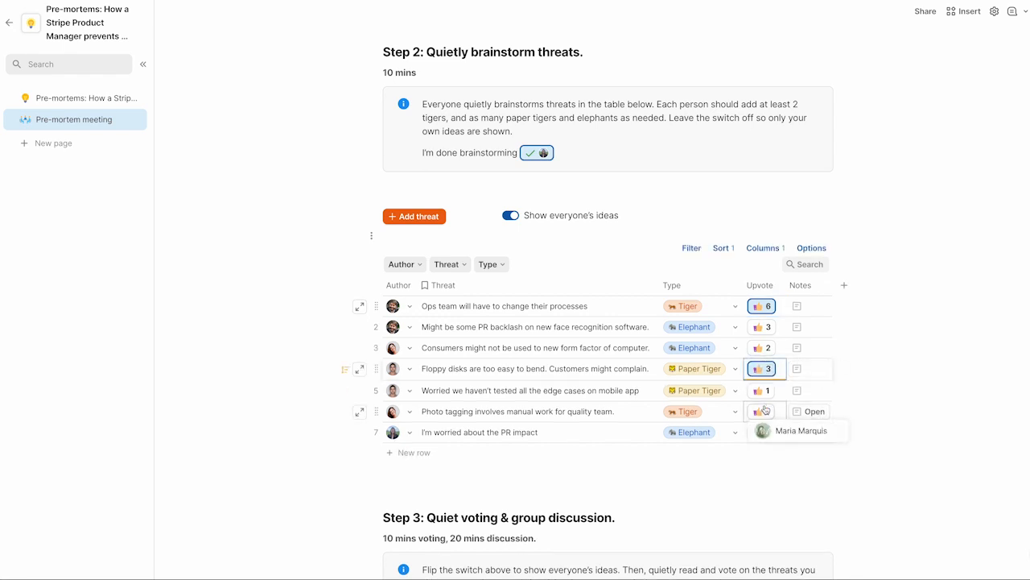
{"action": "left_click", "coordinate": [765, 411]}
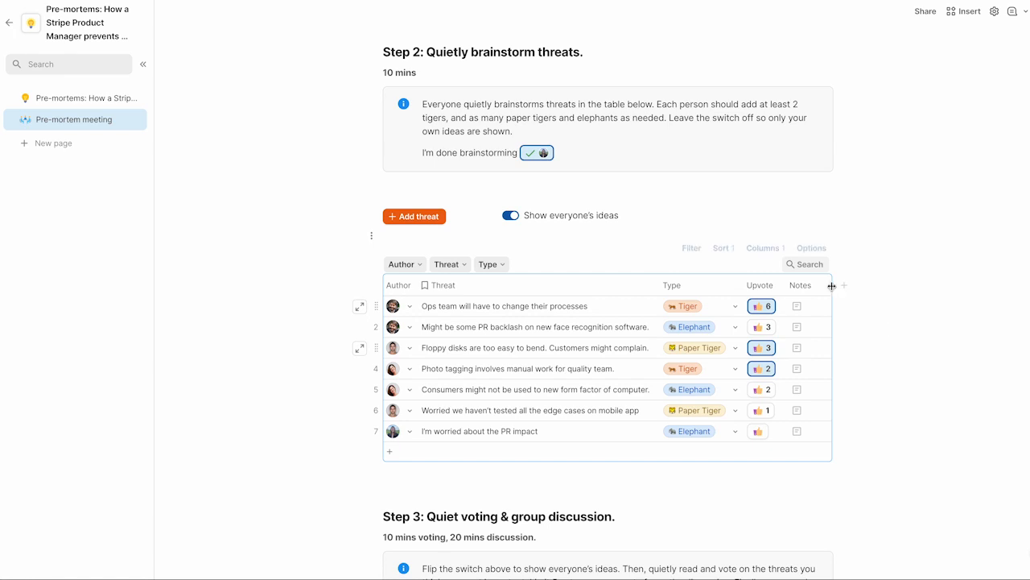
Sort the threats table by upvotes in ascending order
{"action": "left_click", "coordinate": [776, 287]}
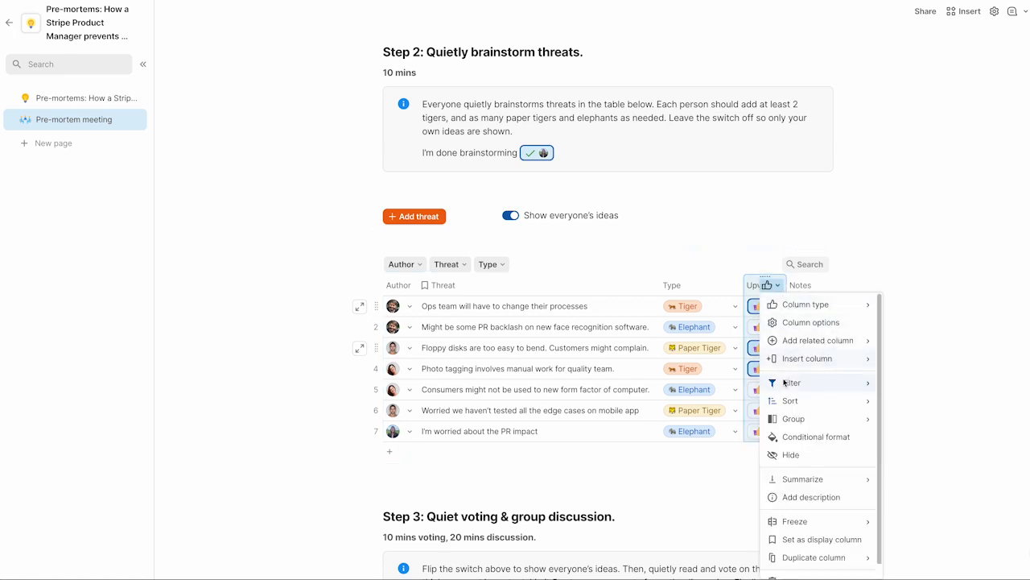
{"action": "mouse_move", "coordinate": [790, 401]}
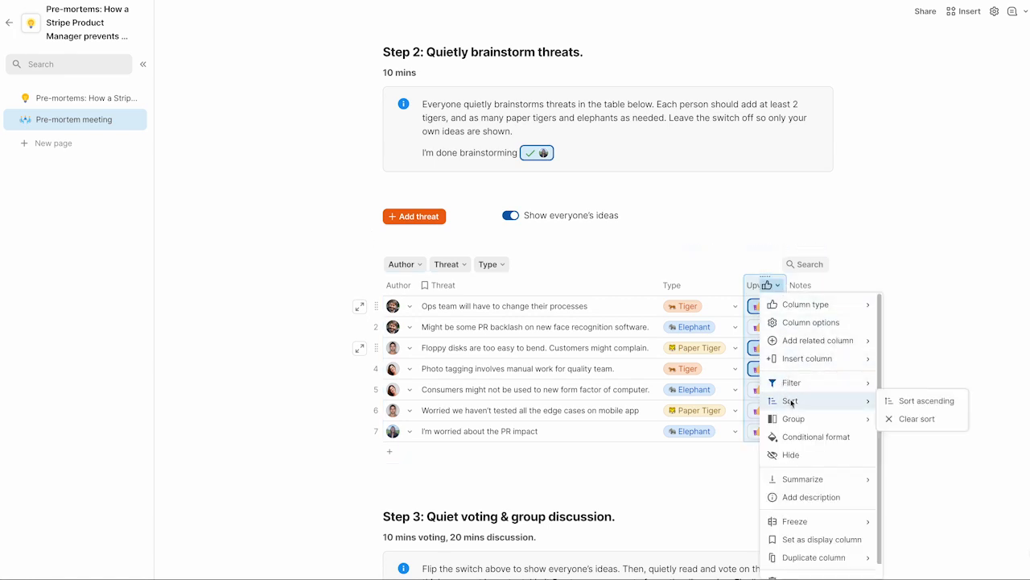
{"action": "left_click", "coordinate": [929, 409]}
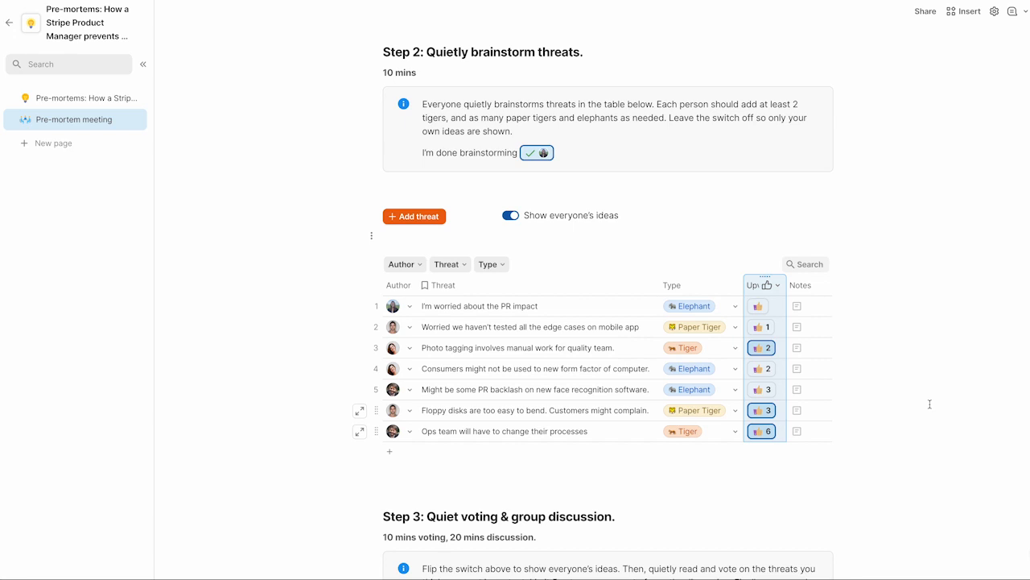
Sort the threats table by upvotes in descending order
{"action": "left_click", "coordinate": [780, 287]}
{"action": "mouse_move", "coordinate": [823, 401]}
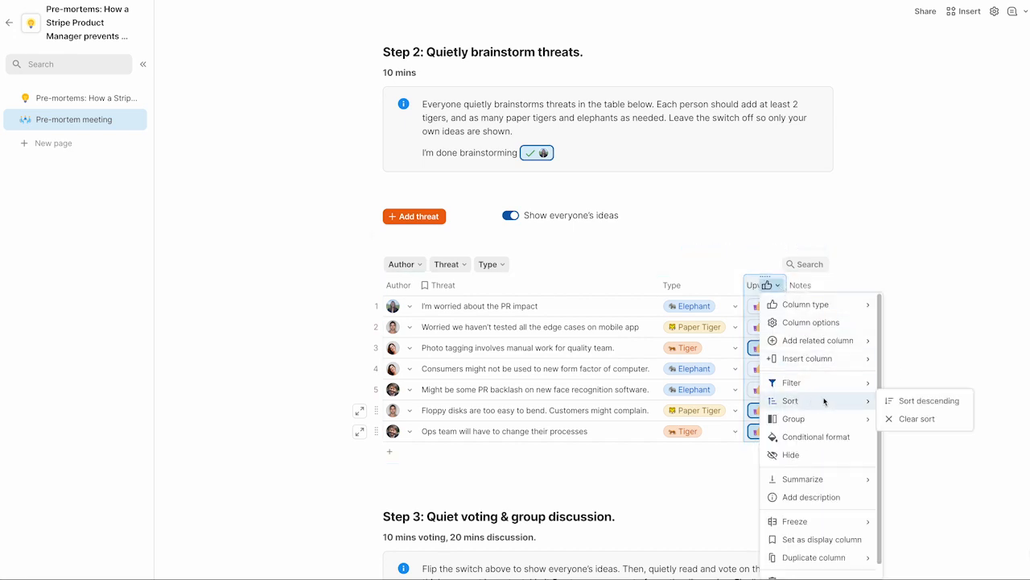
{"action": "left_click", "coordinate": [909, 401]}
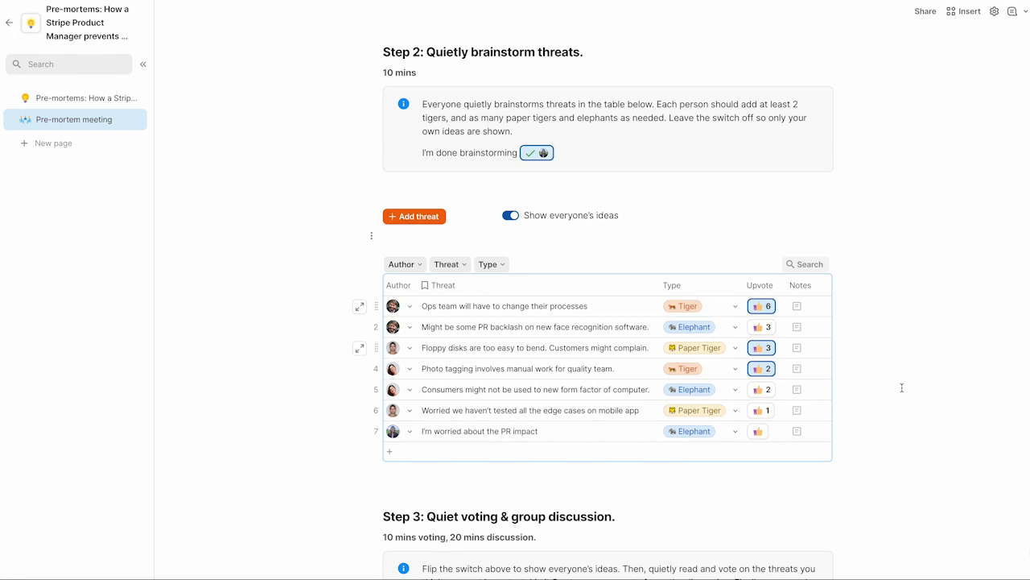
Mark voting as done in Step 3 and select the row of the threat with the most upvotes
{"action": "scroll", "coordinate": [901, 387], "scroll_direction": "down", "scroll_amount": 3}
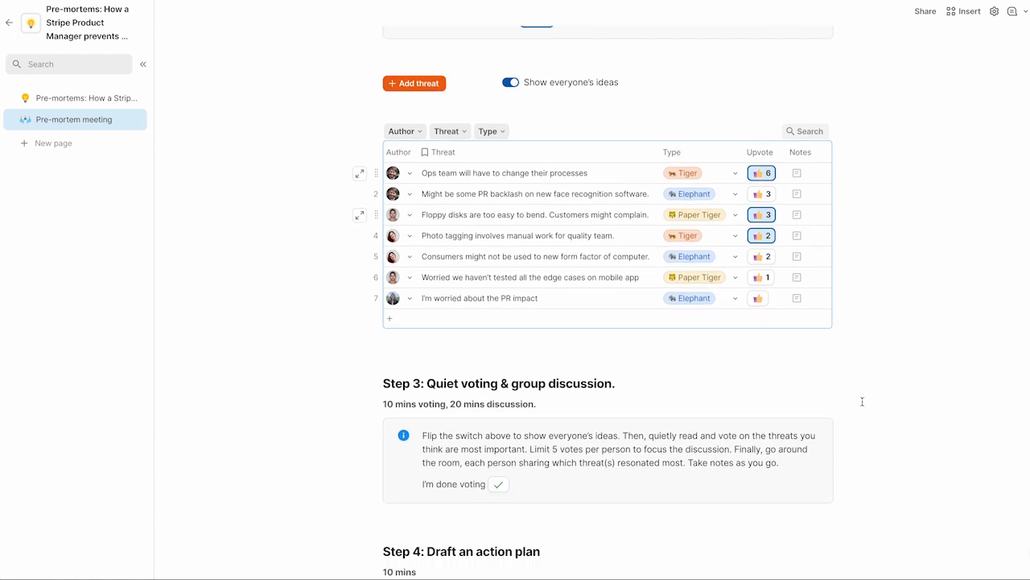
{"action": "left_click", "coordinate": [496, 485]}
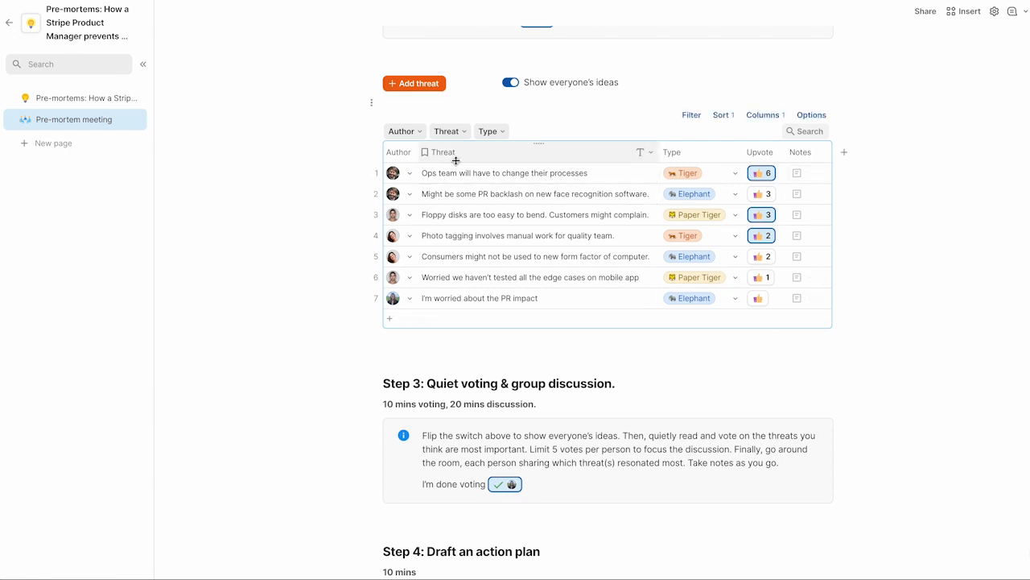
{"action": "left_click", "coordinate": [376, 171]}
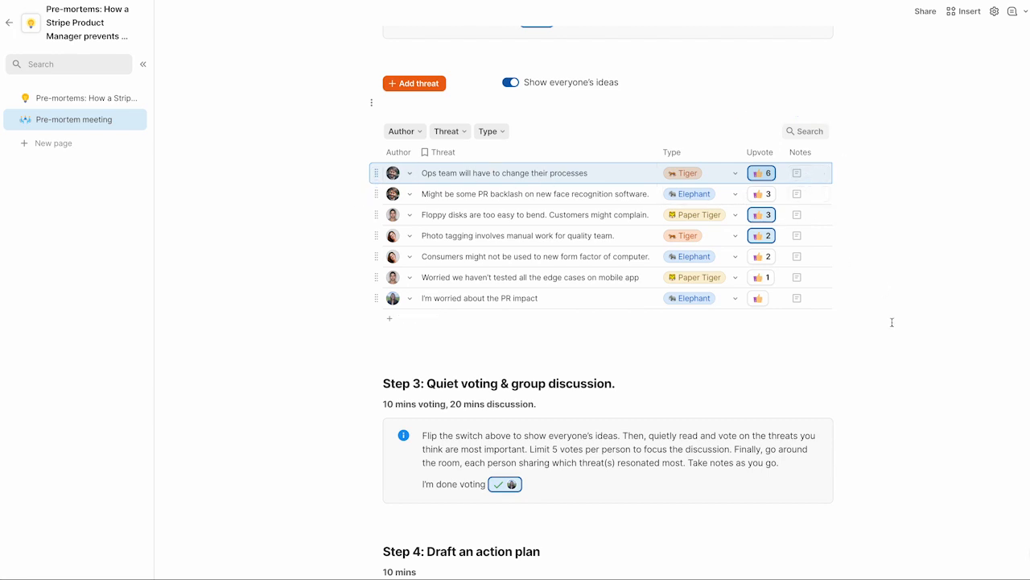
Go through the Privacy, Operations and Customers theme rows in the Step 4 action plan table
{"action": "scroll", "coordinate": [891, 323], "scroll_direction": "down", "scroll_amount": 5}
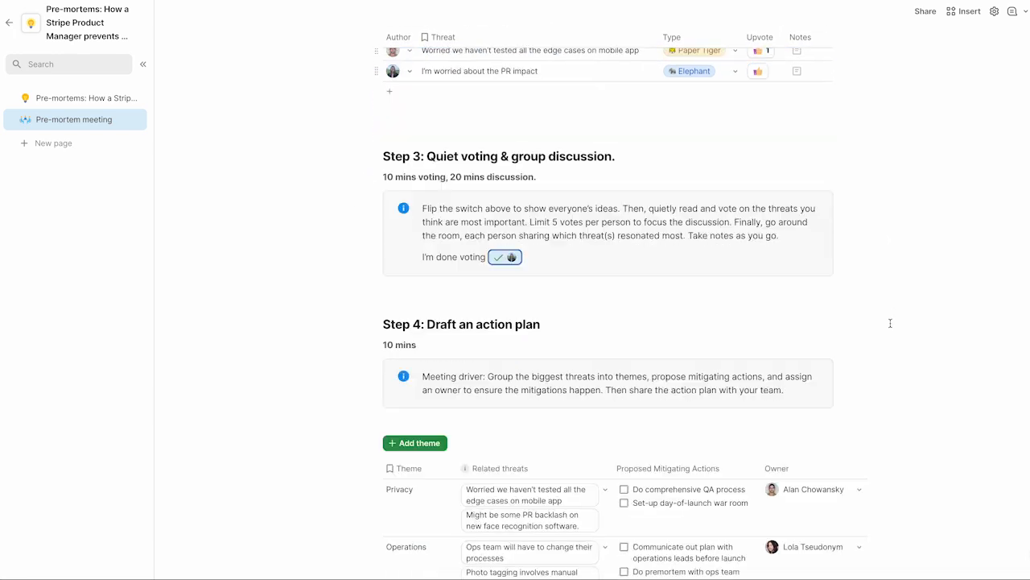
{"action": "scroll", "coordinate": [890, 323], "scroll_direction": "down", "scroll_amount": 5}
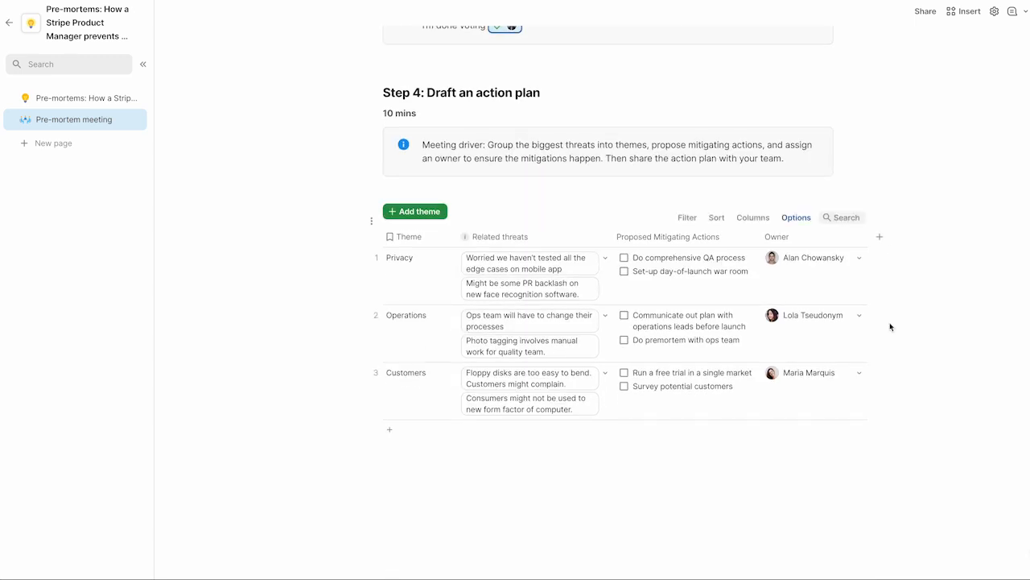
{"action": "left_click", "coordinate": [380, 275]}
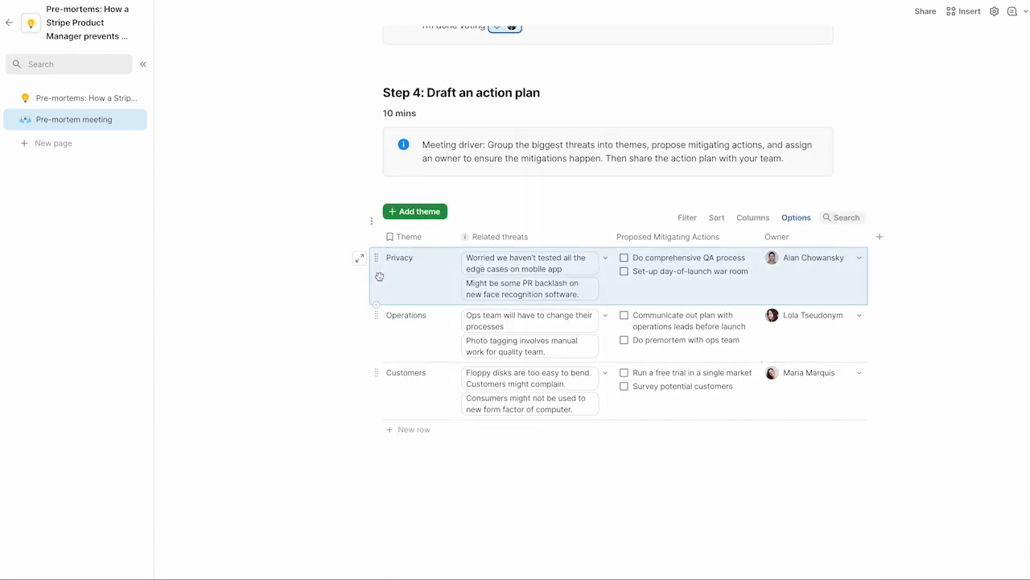
{"action": "left_click", "coordinate": [380, 342]}
{"action": "left_click", "coordinate": [375, 374]}
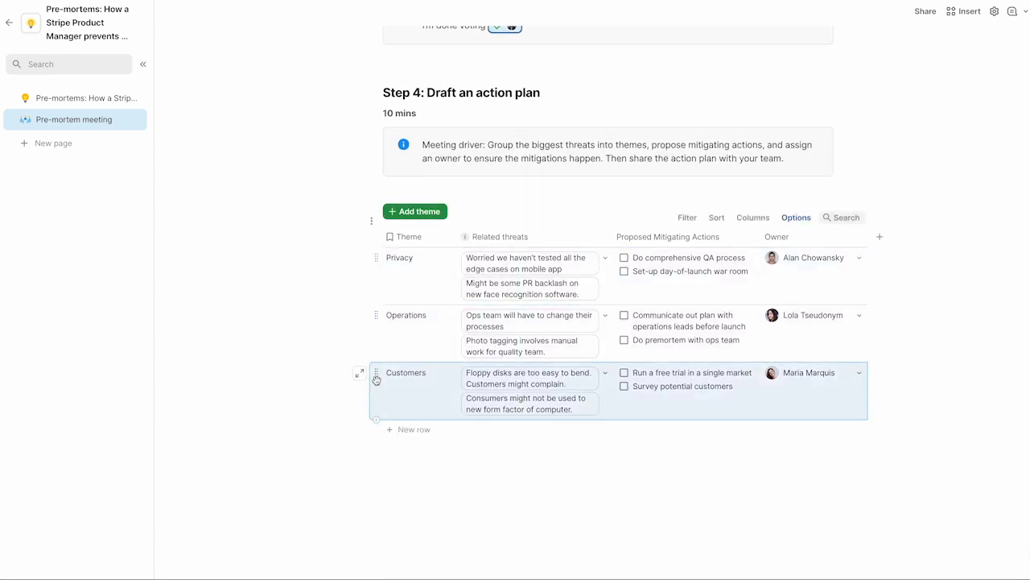
Add a "PR impact" theme to the action plan and relate it to the threat "I'm worried about the PR impact"
{"action": "left_click", "coordinate": [415, 212]}
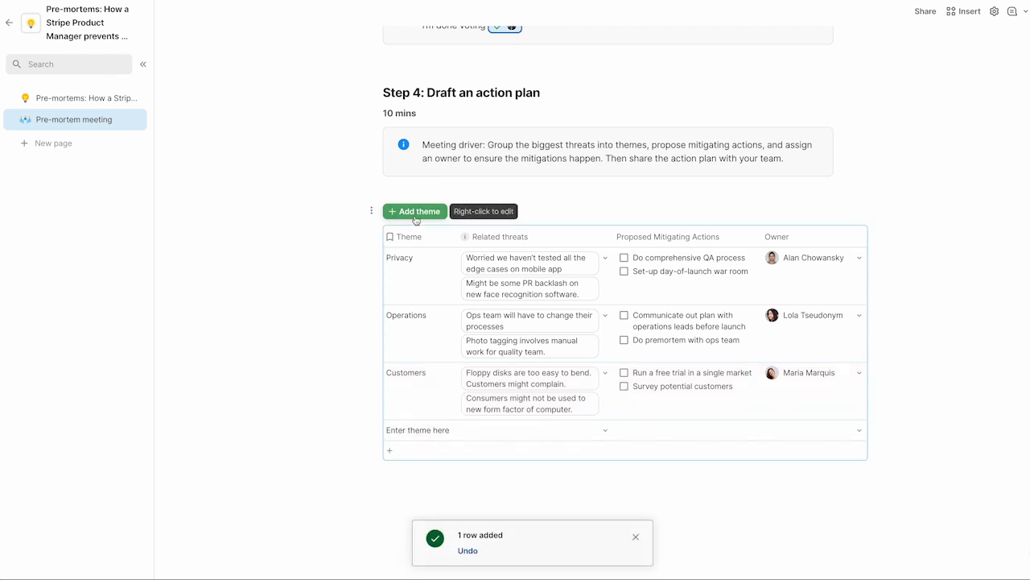
{"action": "left_click", "coordinate": [437, 429]}
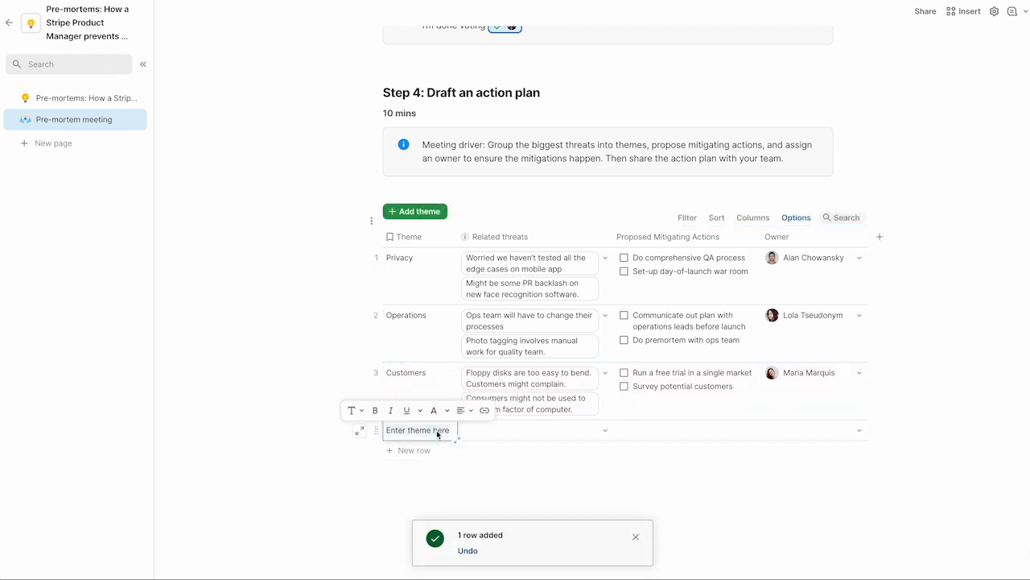
{"action": "type", "text": "PR impact"}
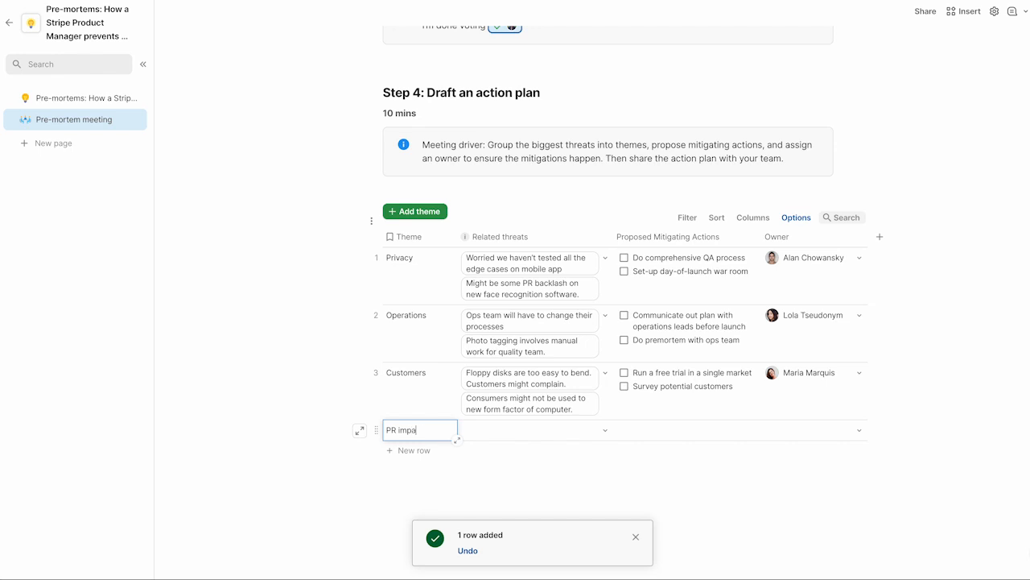
{"action": "left_click", "coordinate": [607, 431]}
{"action": "scroll", "coordinate": [575, 378], "scroll_direction": "down", "scroll_amount": 1}
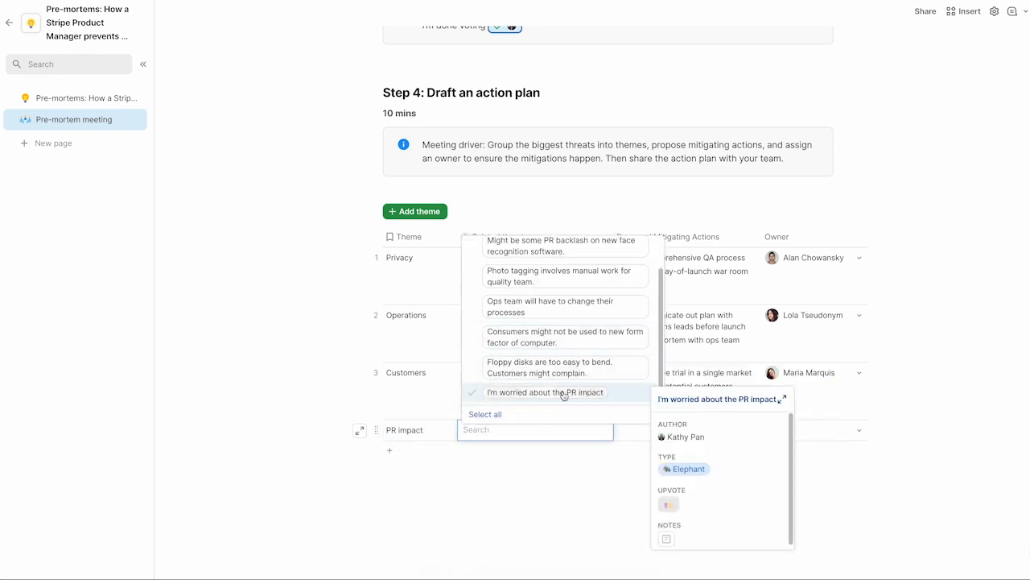
{"action": "left_click", "coordinate": [563, 393]}
Give the PR impact theme a "Group brainstorm" checkbox item as mitigating action and assign the threat's author as owner
{"action": "left_click", "coordinate": [701, 432]}
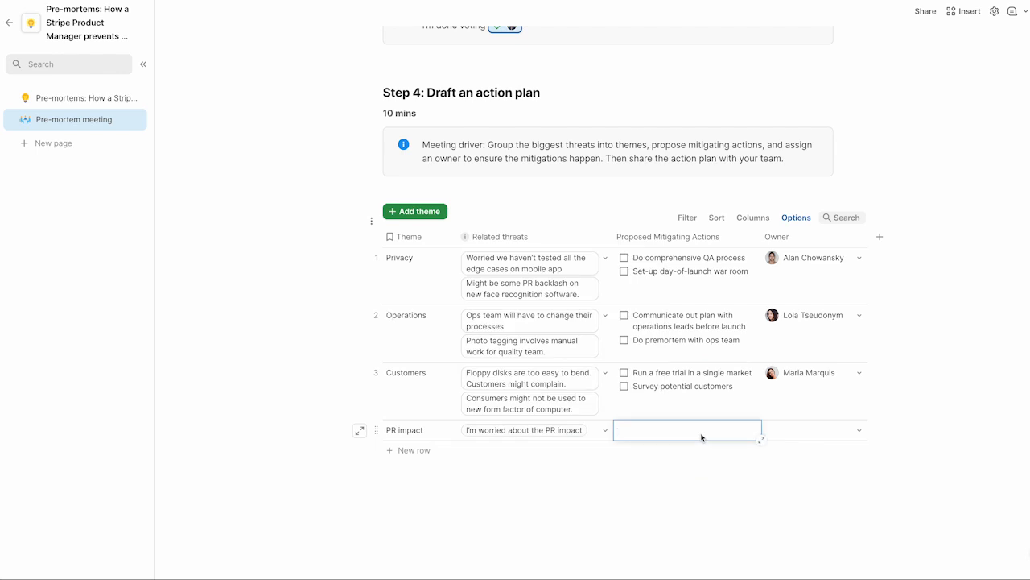
{"action": "type", "text": "/check"}
{"action": "key", "text": "Return"}
{"action": "type", "text": "Group brainstorm"}
{"action": "left_click", "coordinate": [861, 430]}
{"action": "left_click", "coordinate": [841, 470]}
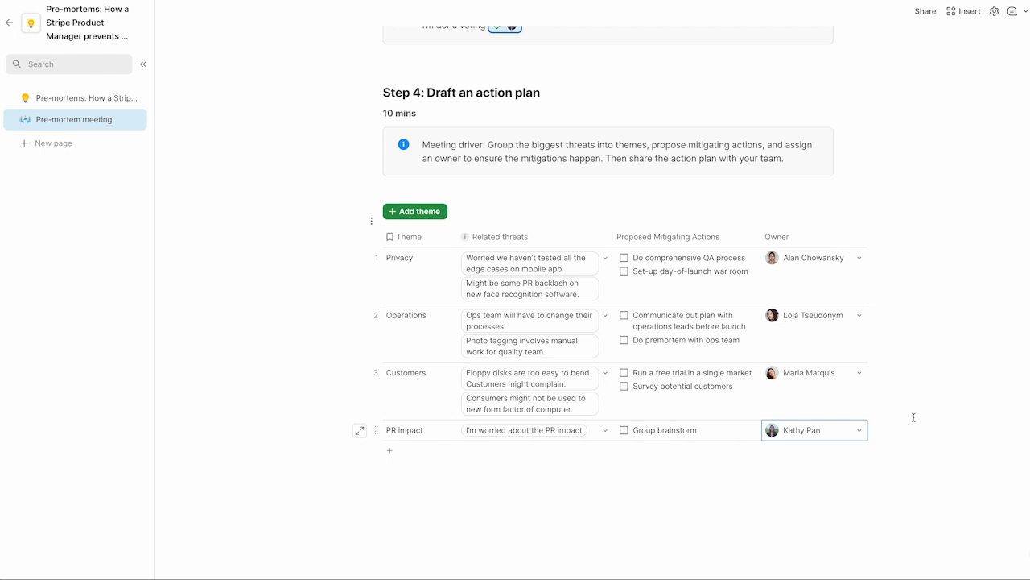
Select the Related threats column in the action plan table
{"action": "left_click", "coordinate": [526, 237]}
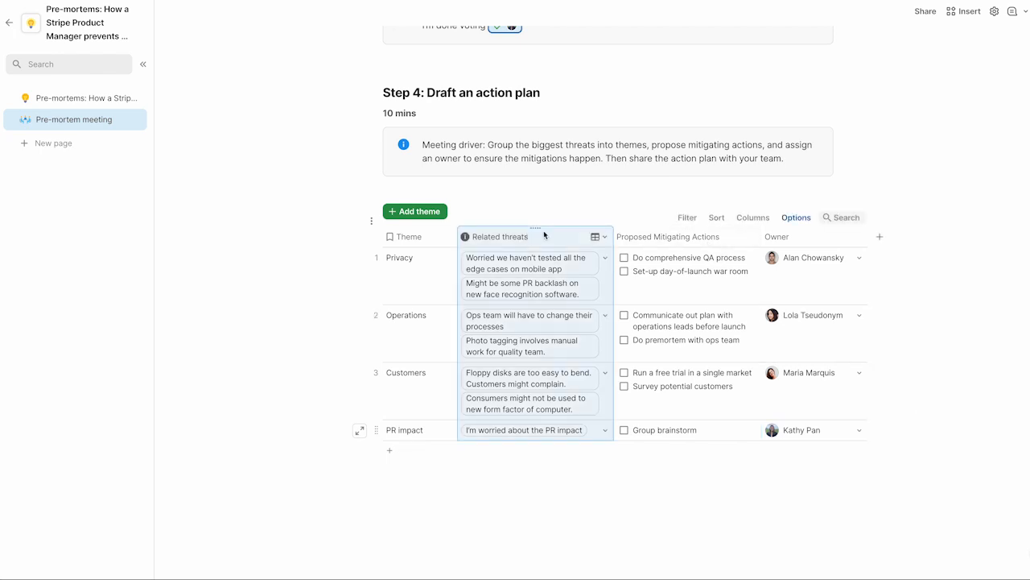